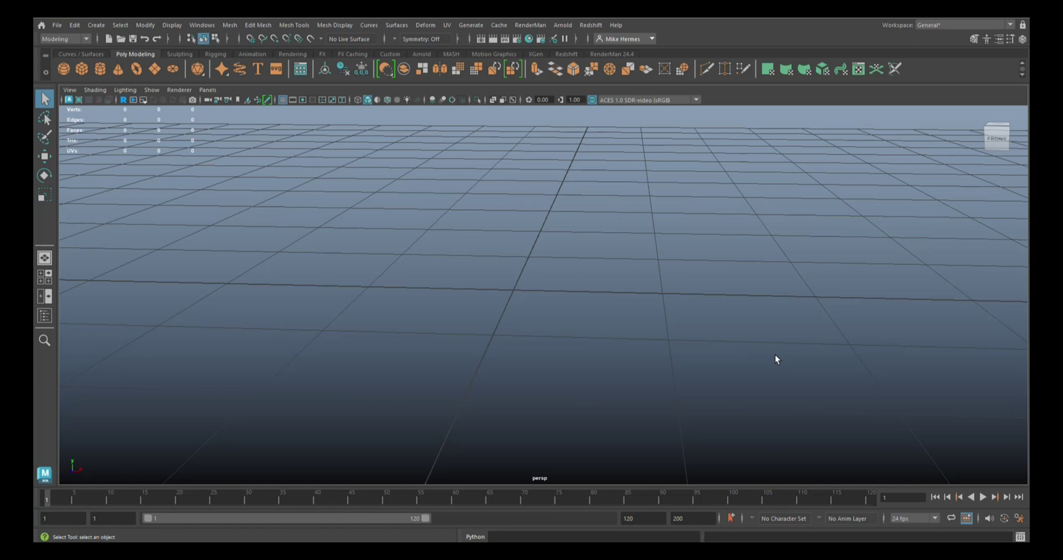
# Create a polygon sphere and set its Subdivisions Axis to 300
pyautogui.moveTo(675, 311)
pyautogui.keyDown('alt'); pyautogui.mouseDown()
pyautogui.moveTo(451, 278)
pyautogui.moveTo(482, 256)
pyautogui.moveTo(463, 285)
pyautogui.moveTo(432, 272)
pyautogui.mouseUp(); pyautogui.keyUp('alt')
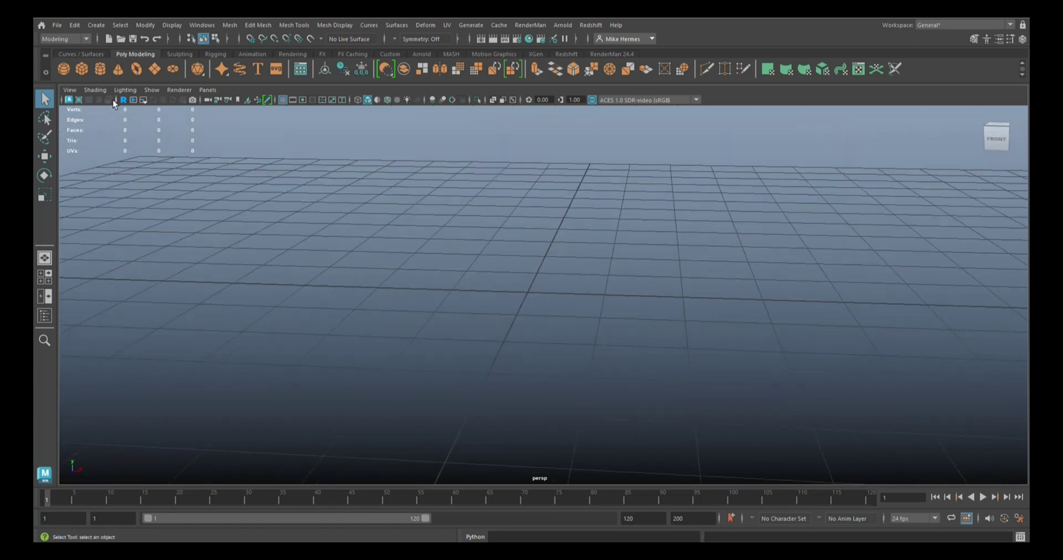
pyautogui.click(69, 71)
pyautogui.press('f')
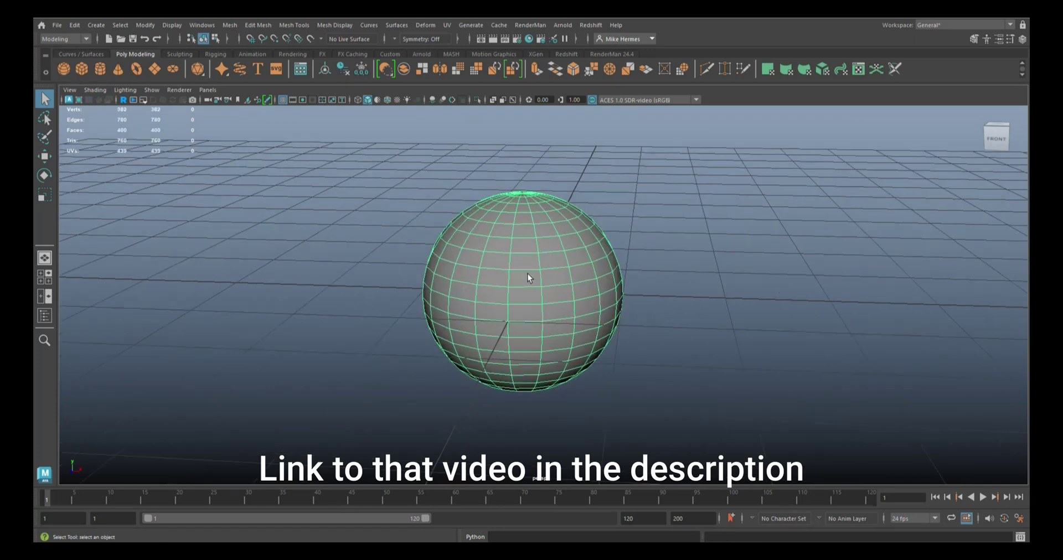
pyautogui.hotkey('ctrl', 'a')
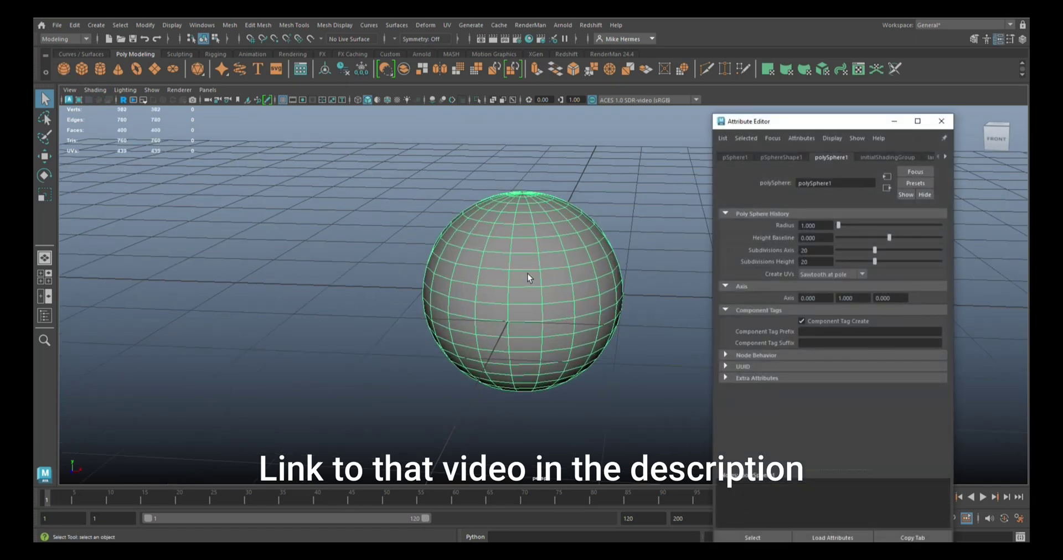
pyautogui.doubleClick(808, 250)
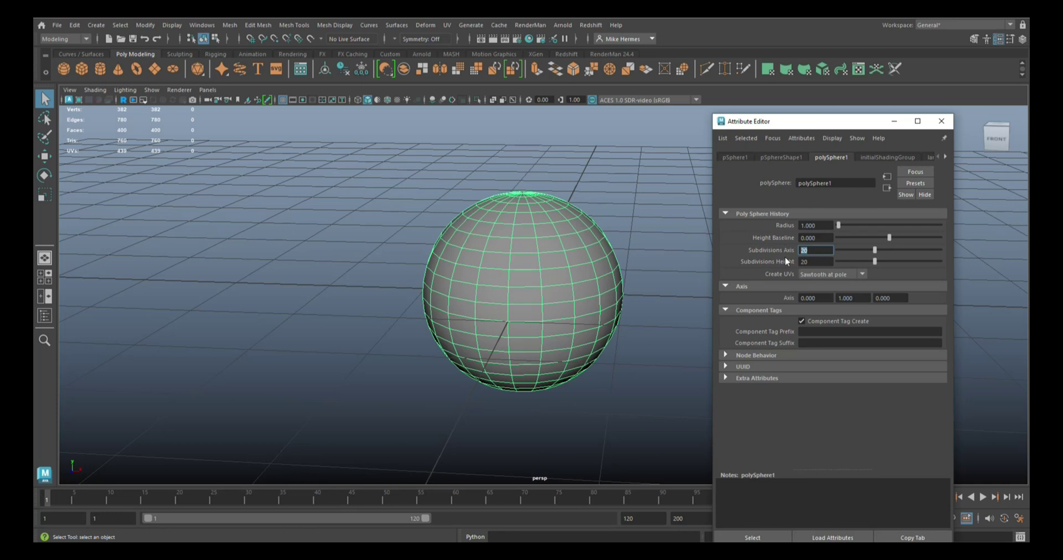
pyautogui.write('300')
pyautogui.press('Return')
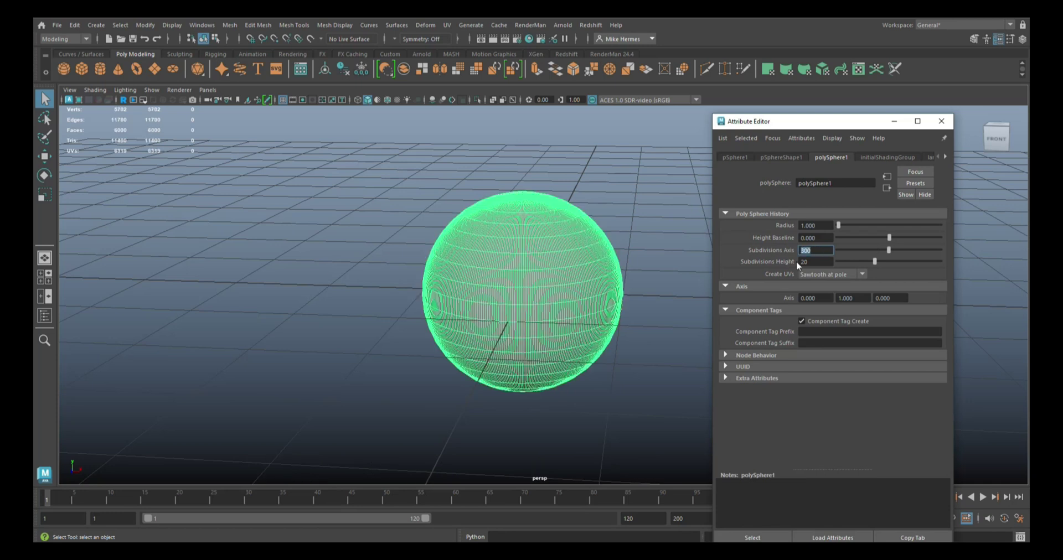
pyautogui.click(942, 121)
pyautogui.scroll(5, 523, 238)
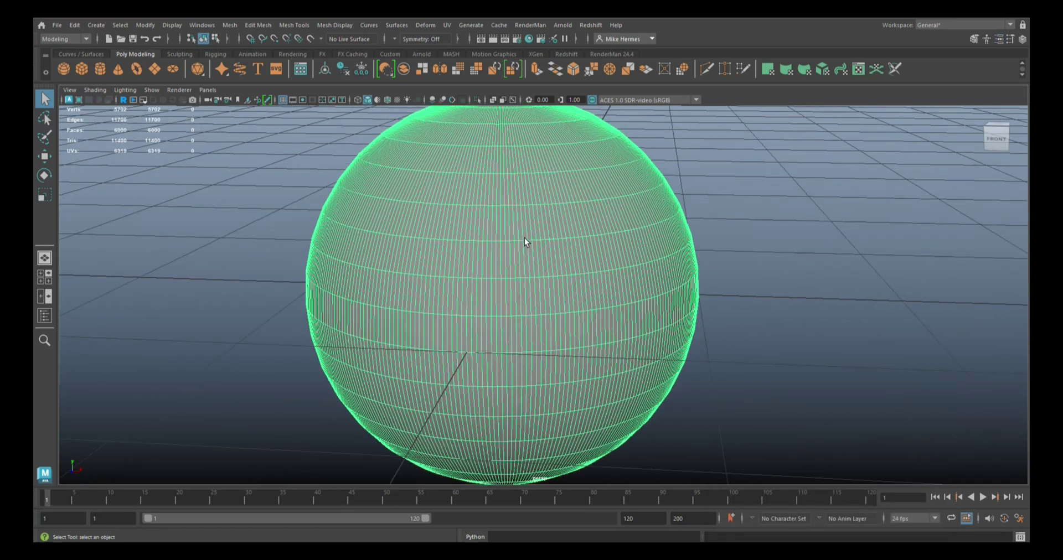
# In edge mode, select three vertical edge loops on the sphere
pyautogui.rightClick(496, 205)
pyautogui.click(496, 177)
pyautogui.scroll(3, 521, 271)
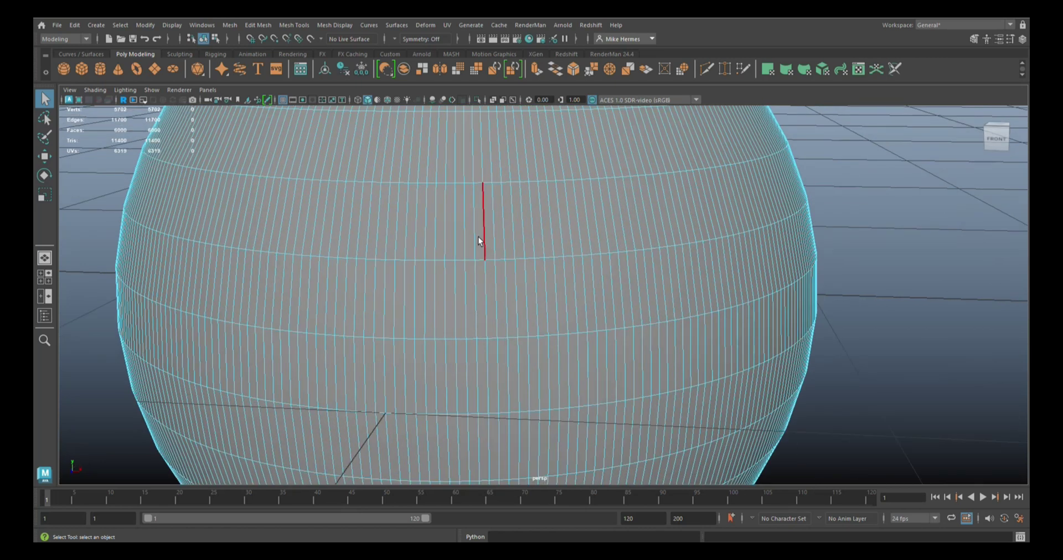
pyautogui.click(473, 222)
pyautogui.doubleClick(475, 268)
pyautogui.keyDown('shift'); pyautogui.doubleClick(497, 247); pyautogui.keyUp('shift')
pyautogui.keyDown('shift'); pyautogui.doubleClick(516, 249); pyautogui.keyUp('shift')
pyautogui.scroll(-2, 835, 357)
pyautogui.scroll(-1, 835, 357)
pyautogui.scroll(-3, 840, 361)
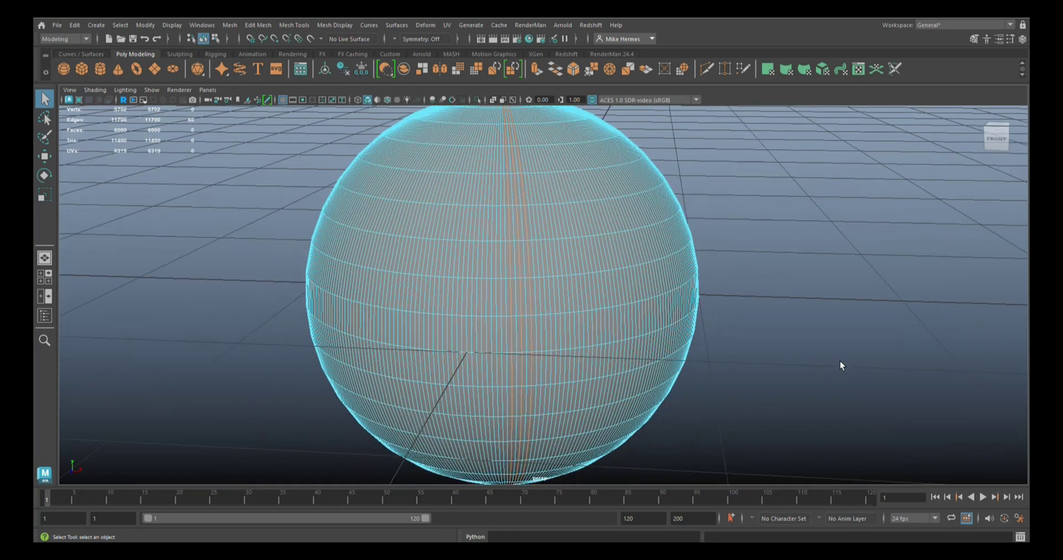
pyautogui.scroll(2, 816, 347)
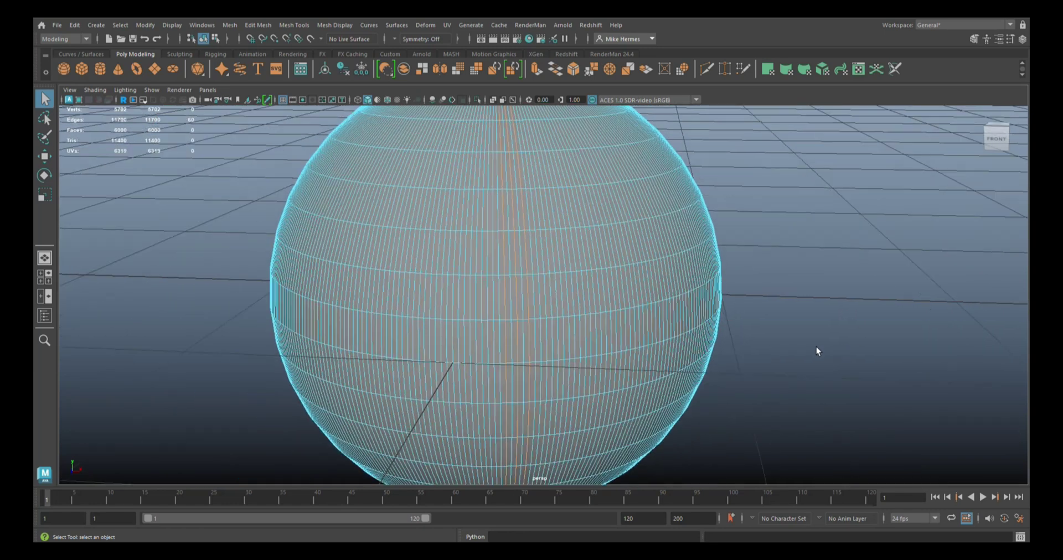
pyautogui.moveTo(817, 352)
pyautogui.keyDown('alt'); pyautogui.mouseDown()
pyautogui.moveTo(802, 361)
pyautogui.moveTo(823, 347)
pyautogui.moveTo(823, 356)
pyautogui.mouseUp(); pyautogui.keyUp('alt')
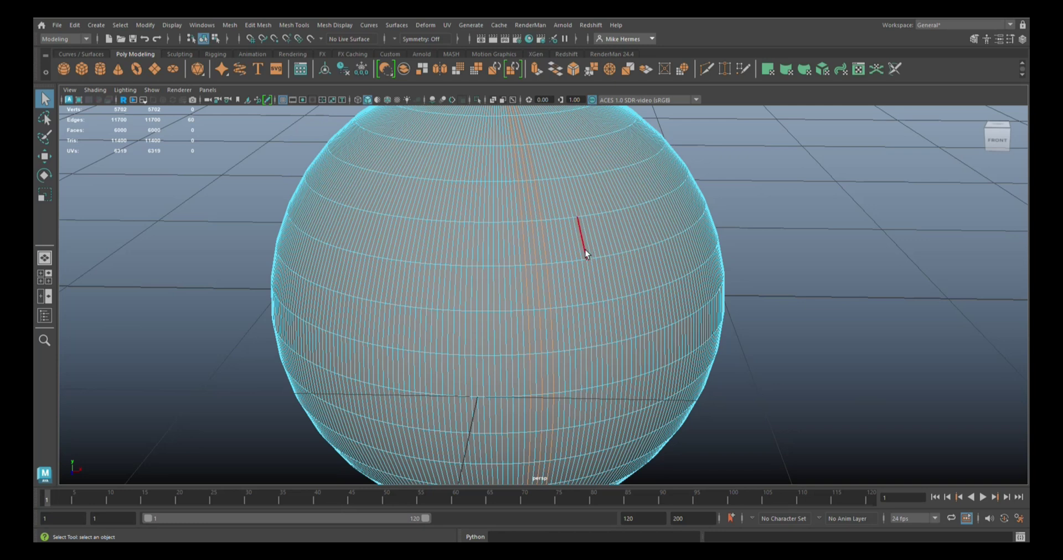
# In face mode, select three neighbouring vertical face loops on the sphere
pyautogui.scroll(2, 544, 291)
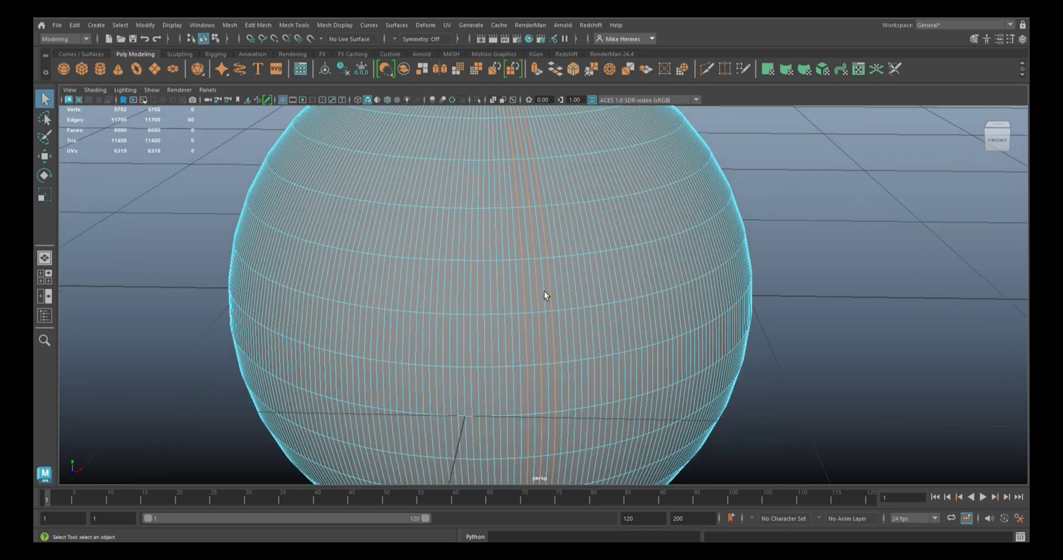
pyautogui.scroll(3, 543, 291)
pyautogui.moveTo(500, 216); pyautogui.dragTo(503, 248, button='right')
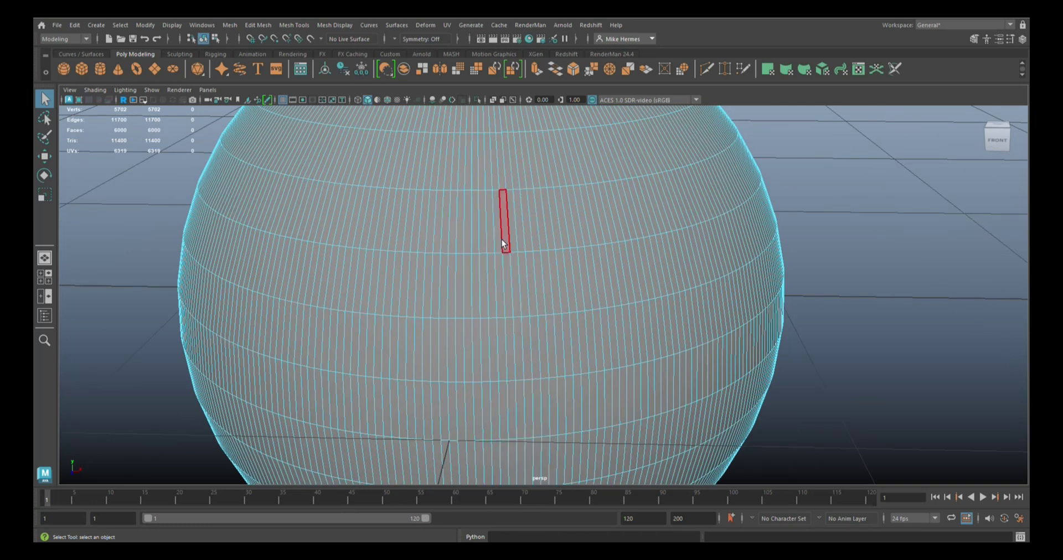
pyautogui.click(497, 242)
pyautogui.keyDown('shift'); pyautogui.doubleClick(500, 263); pyautogui.keyUp('shift')
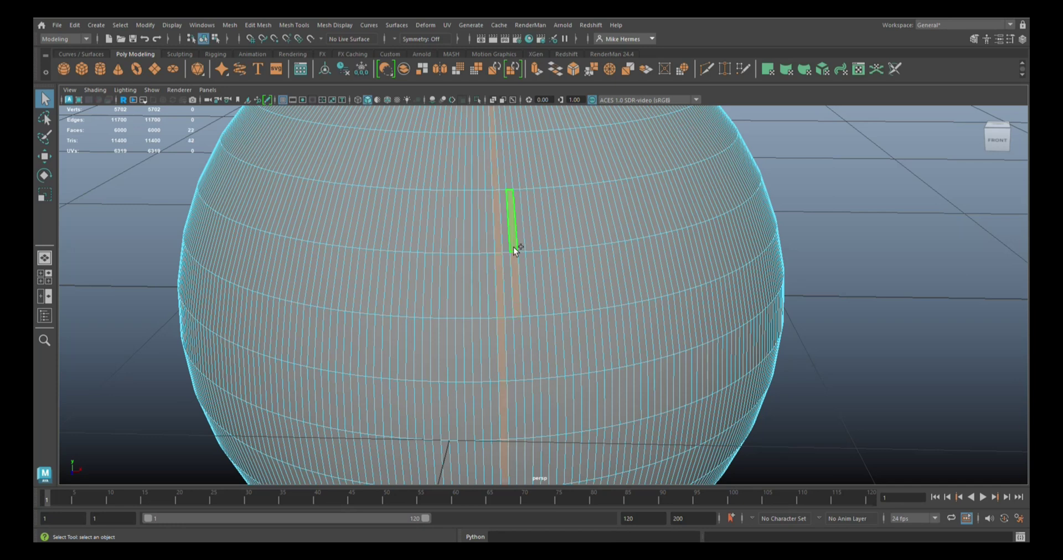
pyautogui.keyDown('shift'); pyautogui.doubleClick(513, 247); pyautogui.keyUp('shift')
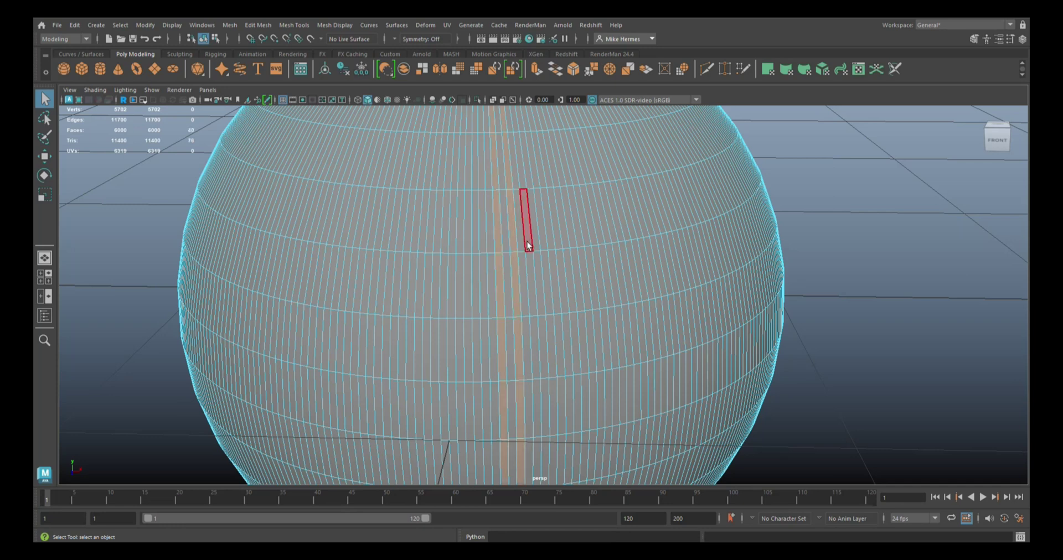
pyautogui.keyDown('shift'); pyautogui.doubleClick(523, 185); pyautogui.keyUp('shift')
pyautogui.scroll(-3, 821, 335)
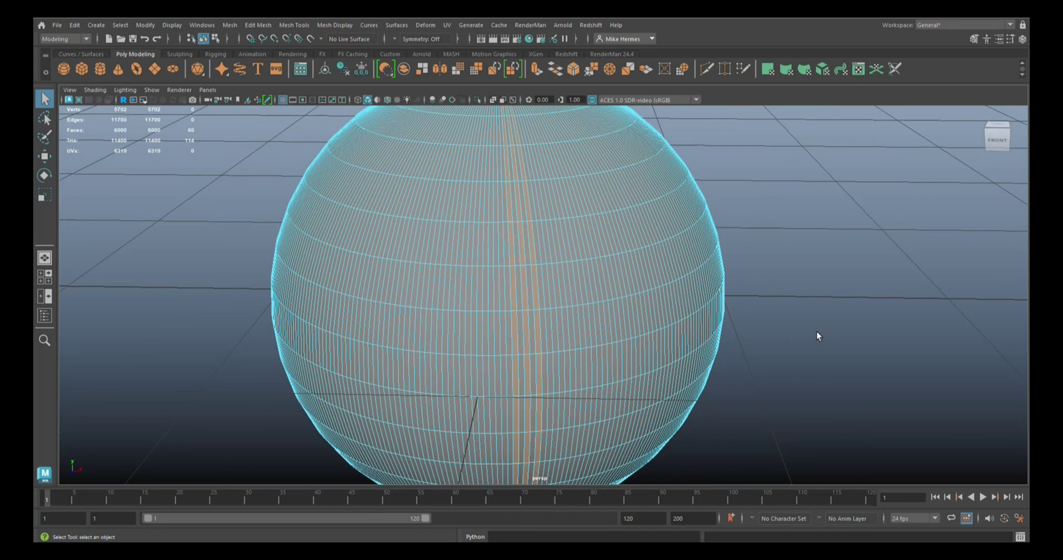
pyautogui.keyDown('alt'); pyautogui.moveTo(813, 355); pyautogui.dragTo(795, 351); pyautogui.keyUp('alt')
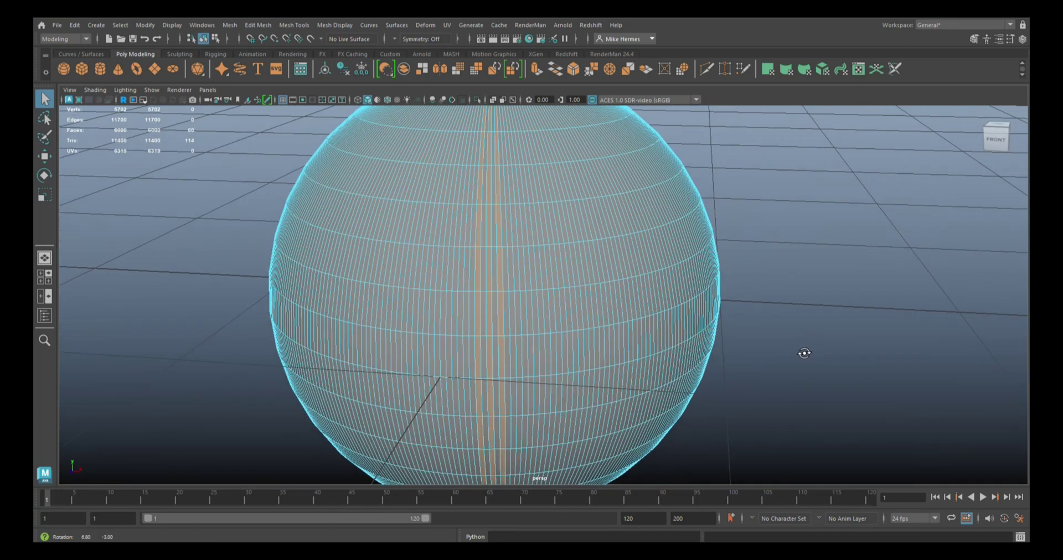
# Return the sphere to object mode and orbit around it
pyautogui.scroll(-3, 796, 354)
pyautogui.keyDown('alt'); pyautogui.moveTo(778, 356); pyautogui.dragTo(775, 365); pyautogui.keyUp('alt')
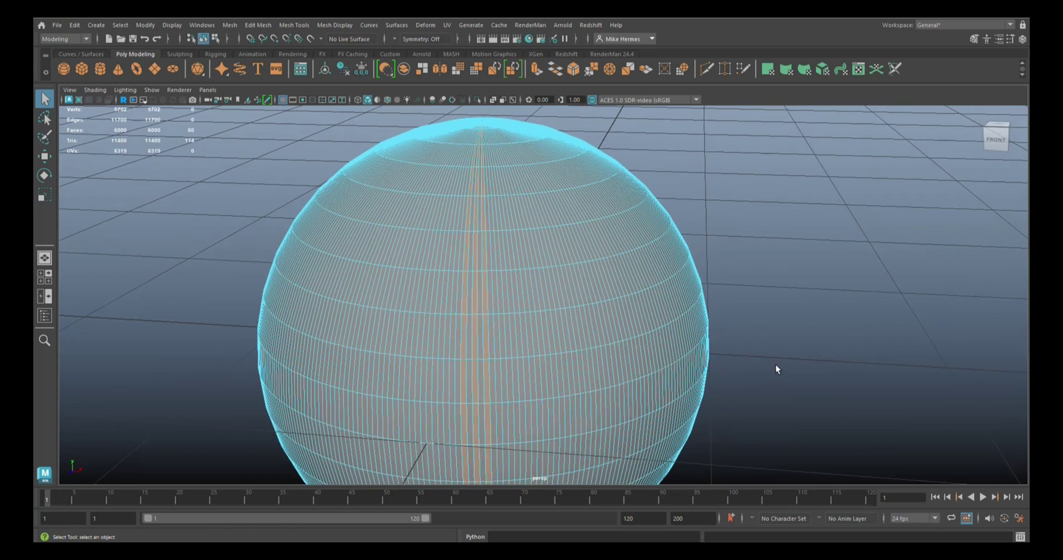
pyautogui.scroll(1, 773, 360)
pyautogui.scroll(2, 773, 360)
pyautogui.moveTo(718, 189); pyautogui.dragTo(747, 178, button='right')
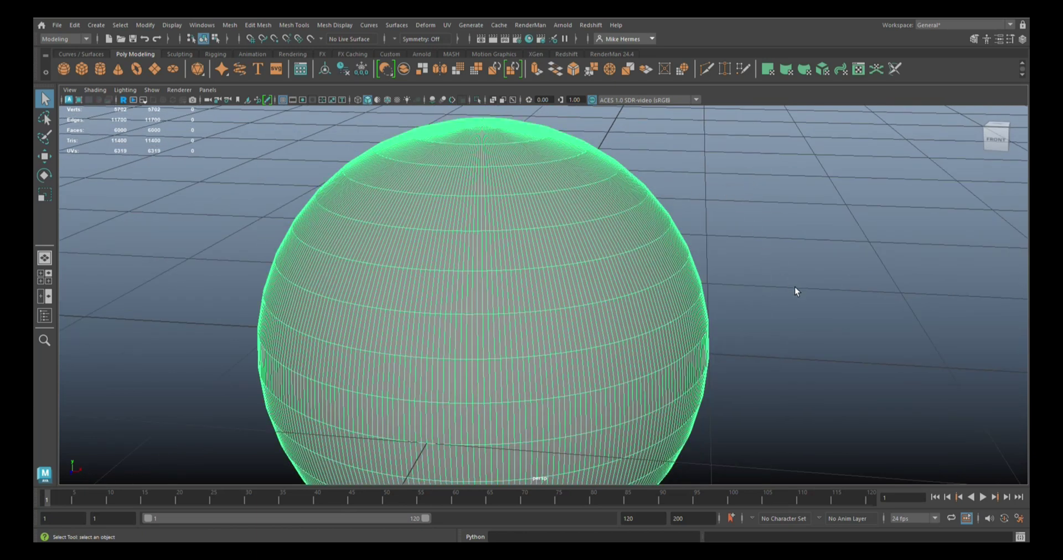
pyautogui.scroll(-1, 822, 335)
pyautogui.scroll(-2, 822, 334)
pyautogui.scroll(-1, 818, 333)
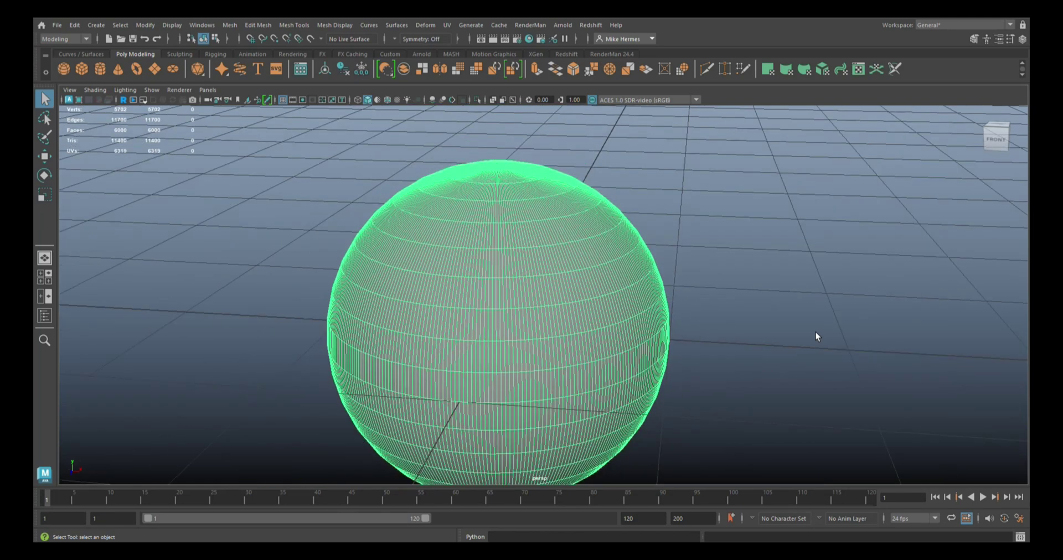
pyautogui.keyDown('alt'); pyautogui.moveTo(803, 353); pyautogui.dragTo(835, 349); pyautogui.keyUp('alt')
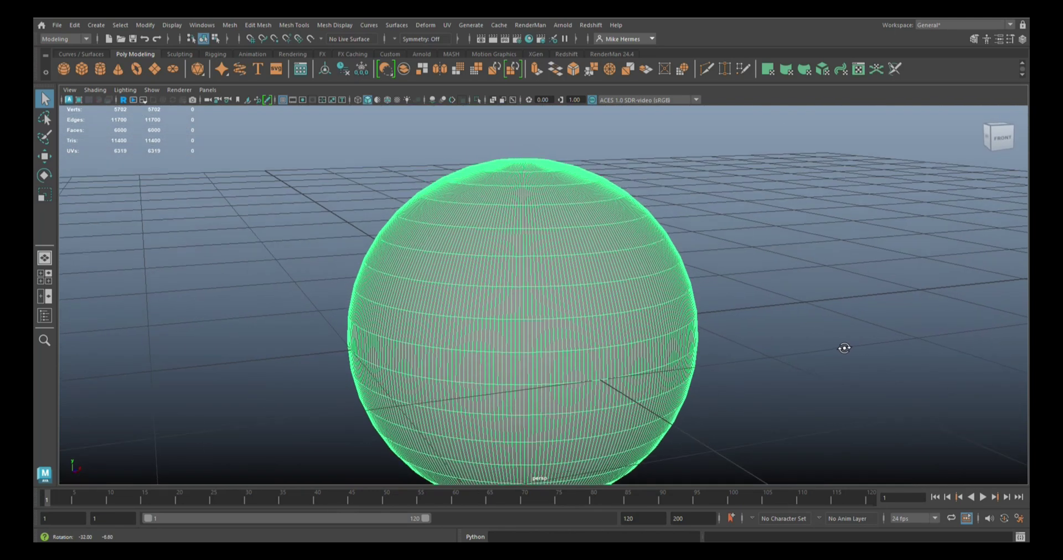
pyautogui.keyDown('alt'); pyautogui.moveTo(816, 377); pyautogui.dragTo(798, 339); pyautogui.keyUp('alt')
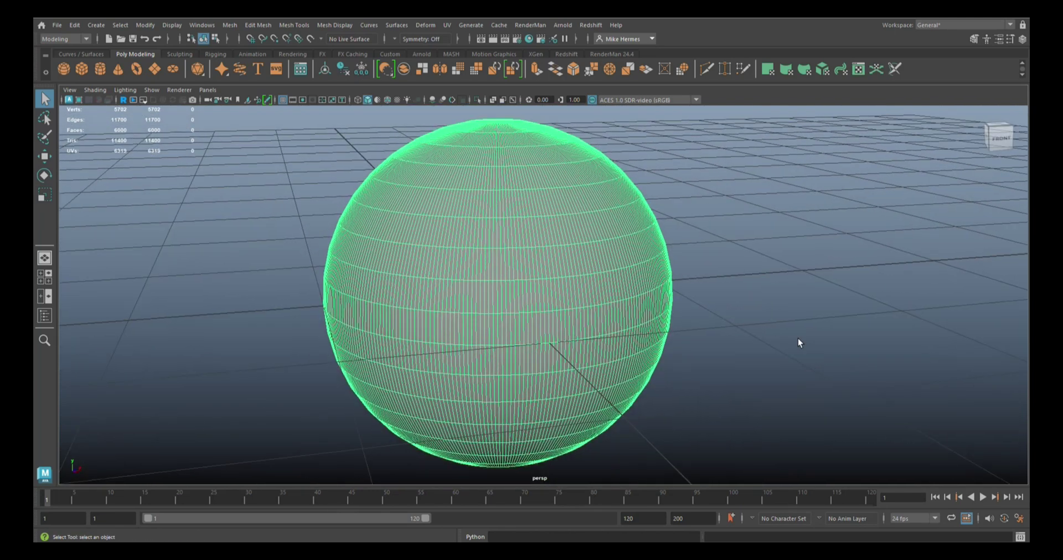
pyautogui.scroll(-2, 799, 338)
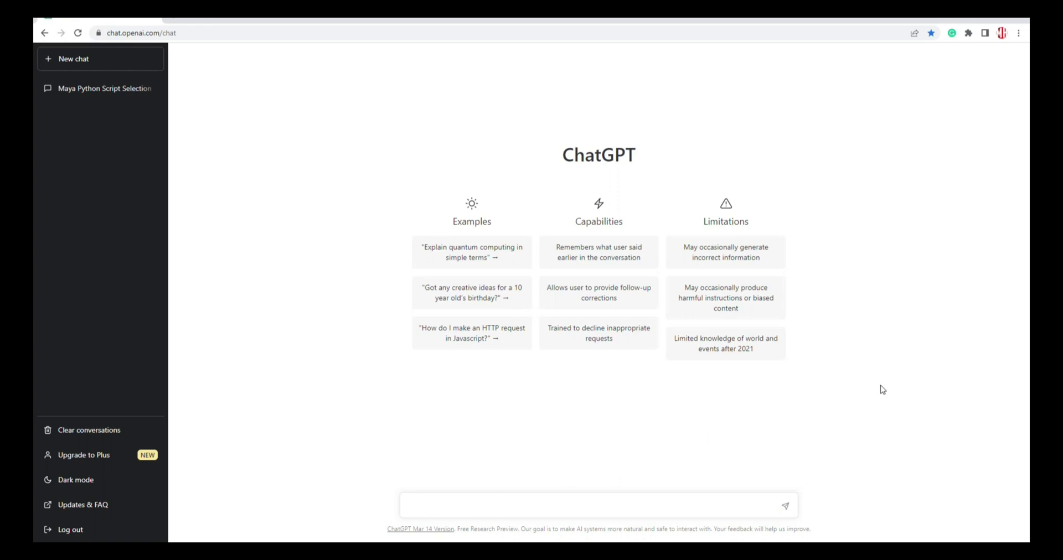
# Ask ChatGPT: 'Create a python script for Maya to select every n face'
pyautogui.write('Creat')
pyautogui.write('e a python scrip')
pyautogui.write('t')
pyautogui.write(' for ')
pyautogui.write('Maya')
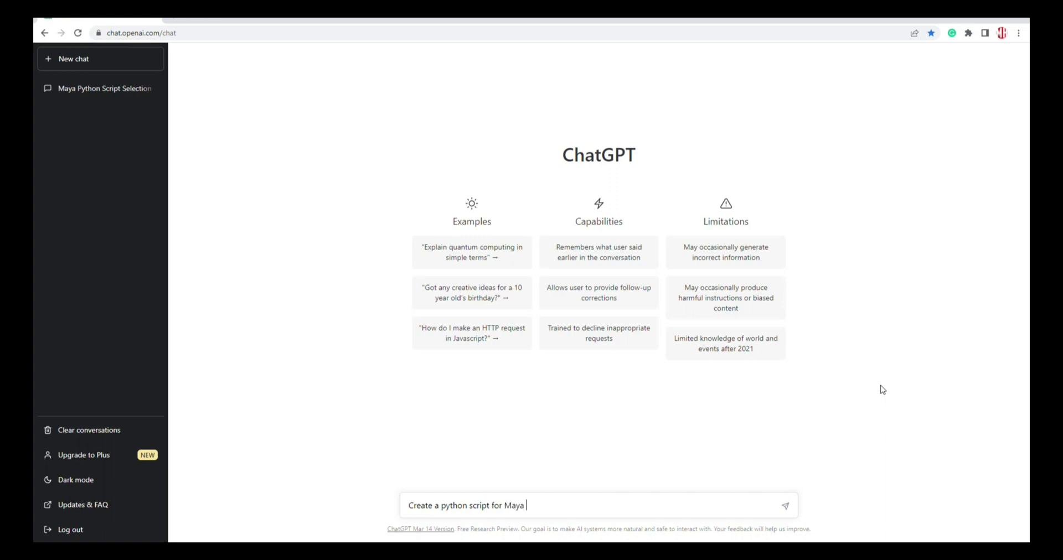
pyautogui.write(' to selec')
pyautogui.write('t eve')
pyautogui.write('ry')
pyautogui.write(' n ')
pyautogui.write('face')
pyautogui.click(786, 508)
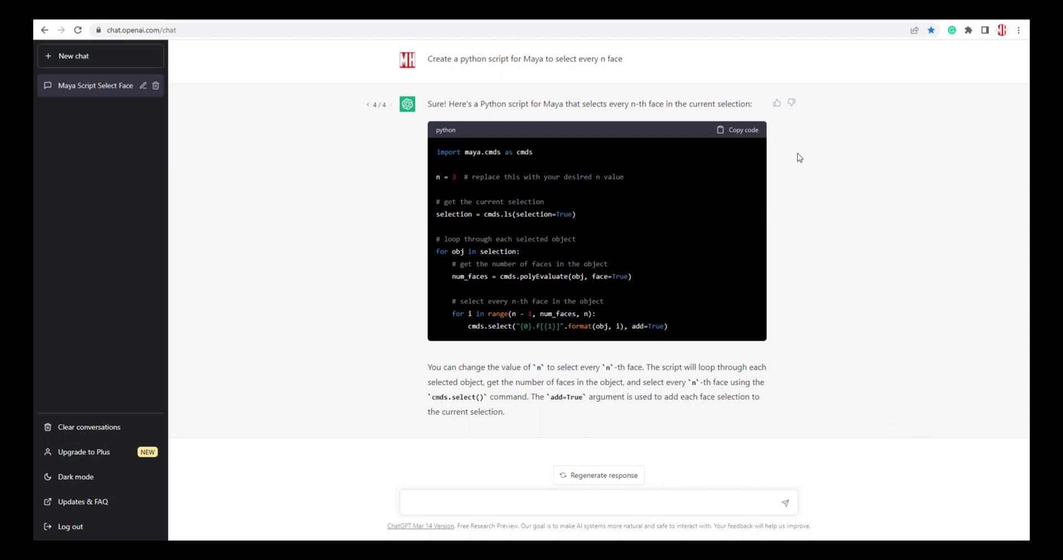
# Copy the generated Maya Python script from ChatGPT's answer
pyautogui.click(746, 133)
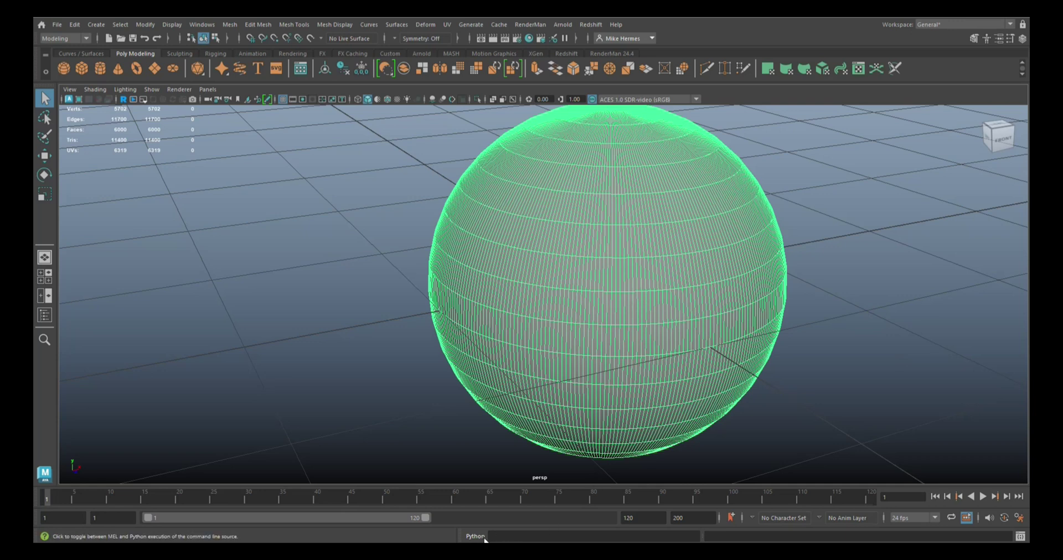
# Paste the copied script into the Script Editor's Python tab and execute it
pyautogui.click(205, 25)
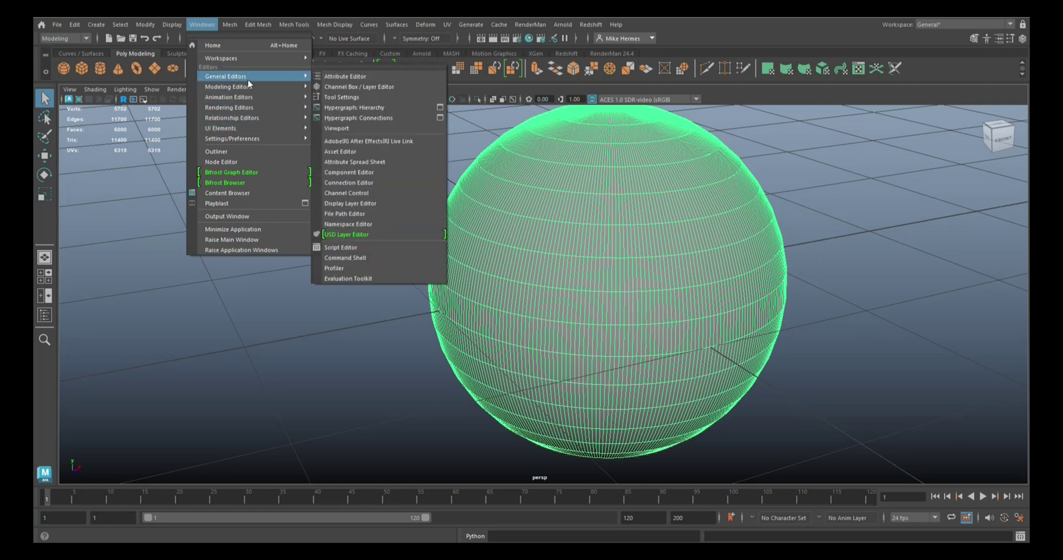
pyautogui.moveTo(226, 77)
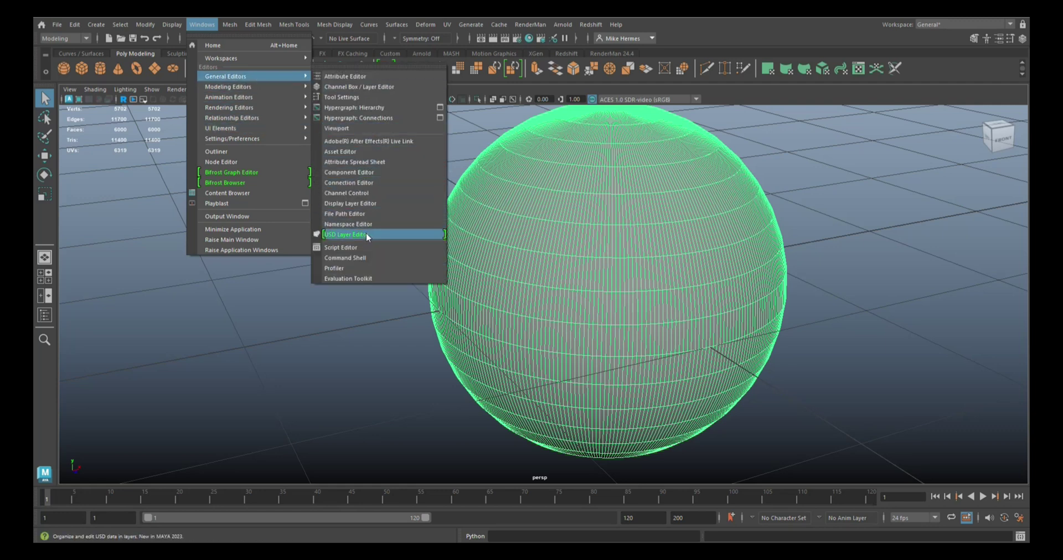
pyautogui.click(364, 247)
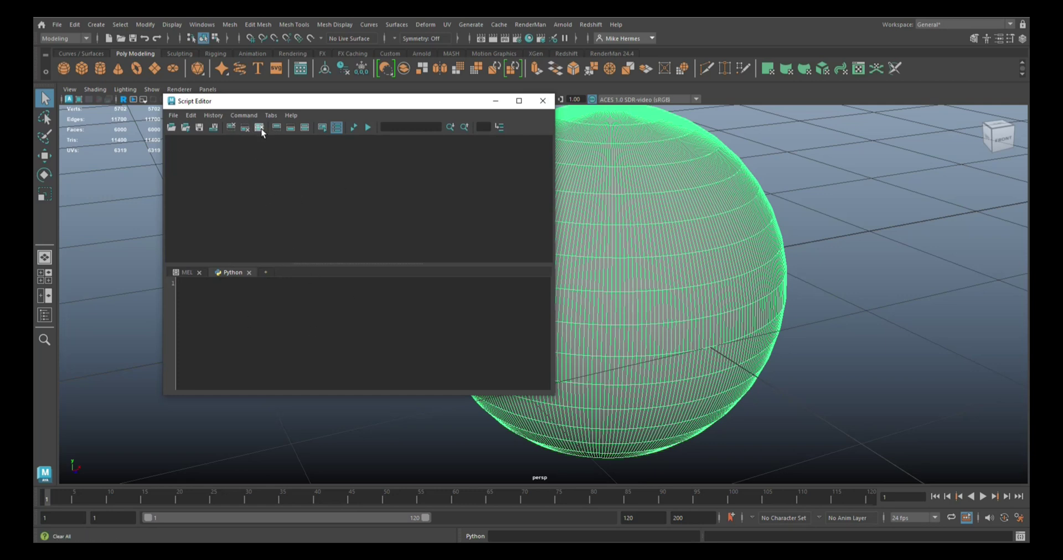
pyautogui.click(216, 291)
pyautogui.hotkey('ctrl', 'v')
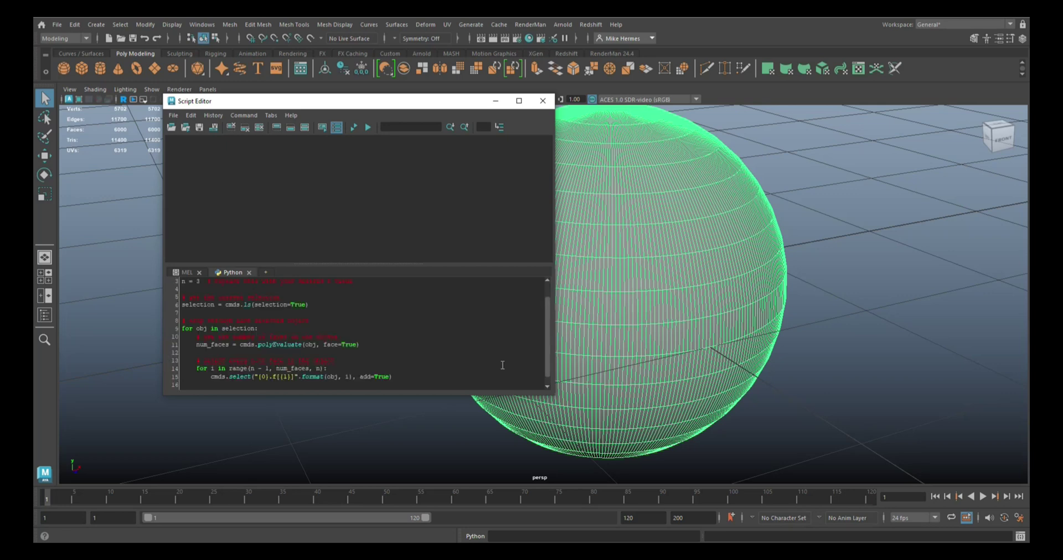
pyautogui.moveTo(545, 350)
pyautogui.mouseDown()
pyautogui.moveTo(549, 365)
pyautogui.moveTo(553, 308)
pyautogui.mouseUp()
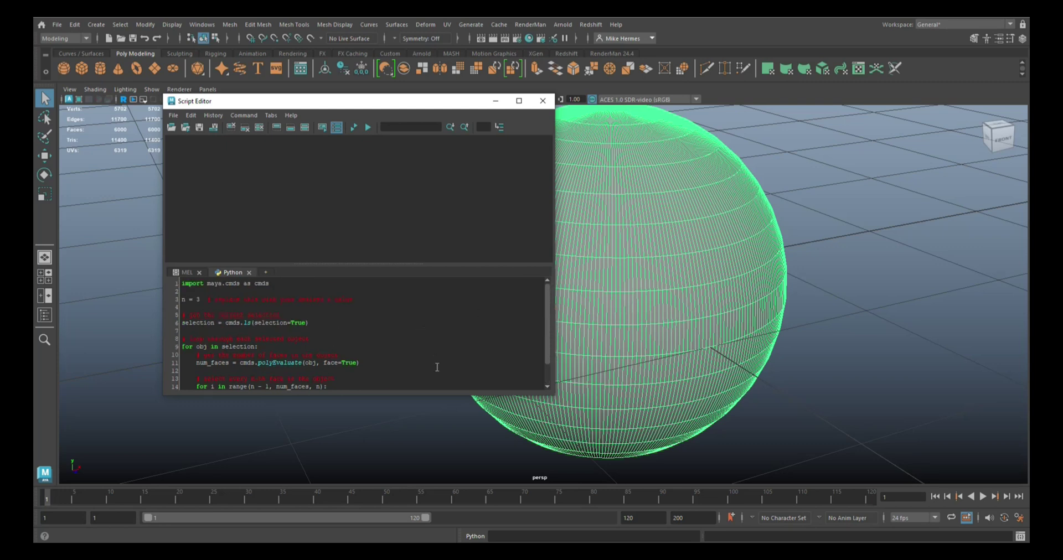
pyautogui.click(368, 127)
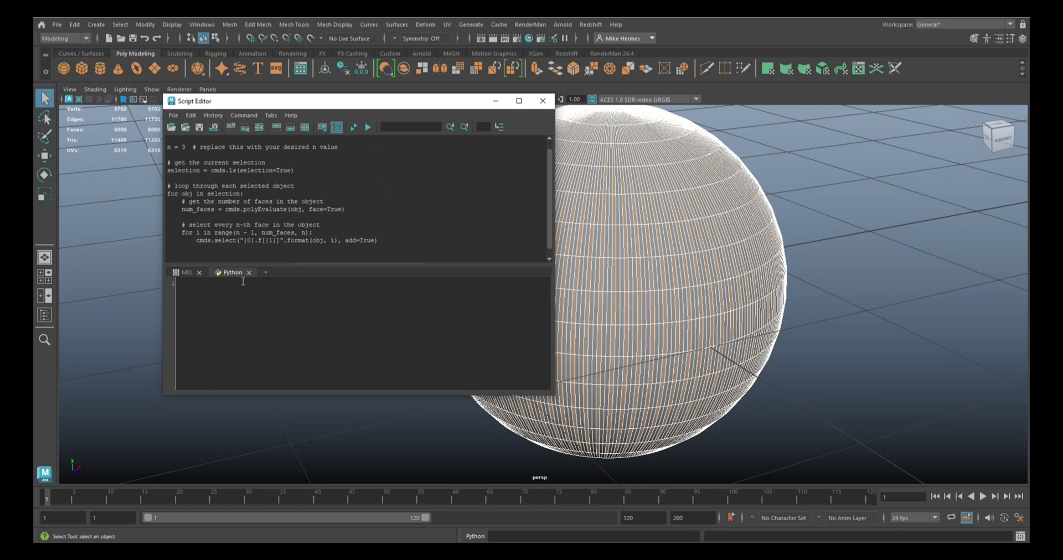
pyautogui.moveTo(354, 101); pyautogui.dragTo(263, 132)
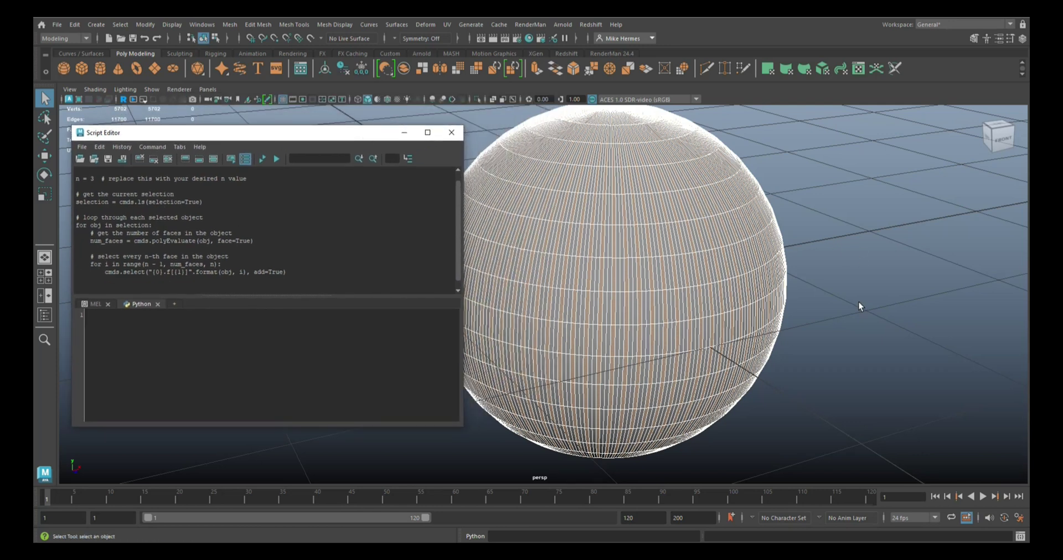
pyautogui.keyDown('alt'); pyautogui.moveTo(858, 302); pyautogui.dragTo(869, 309); pyautogui.keyUp('alt')
pyautogui.scroll(3, 869, 309)
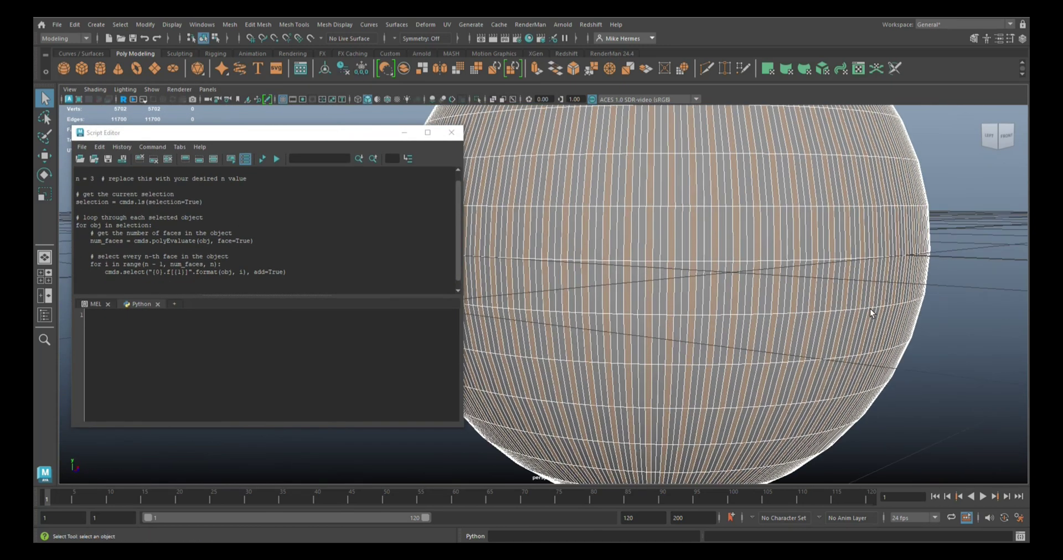
pyautogui.scroll(-2, 869, 309)
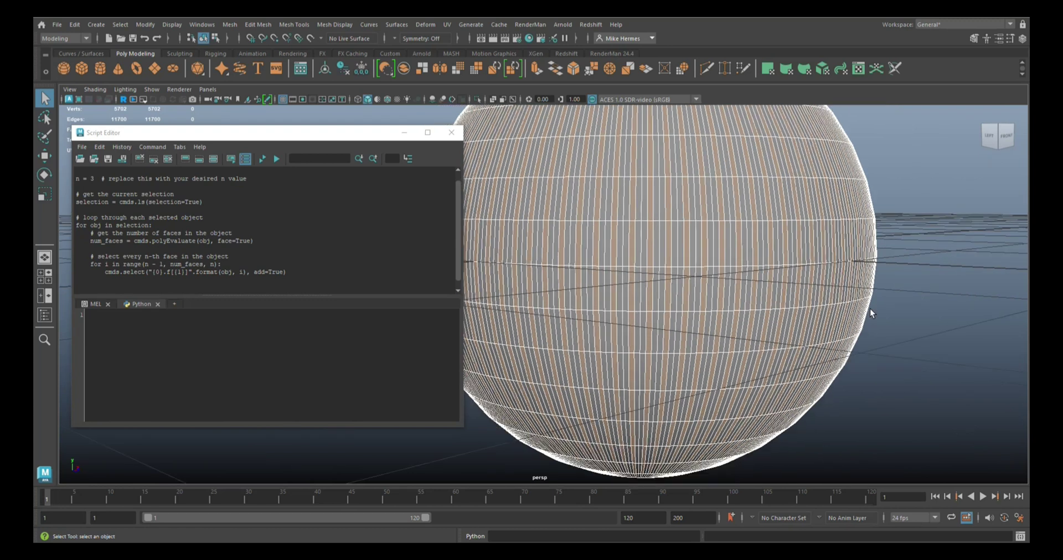
pyautogui.scroll(-2, 869, 309)
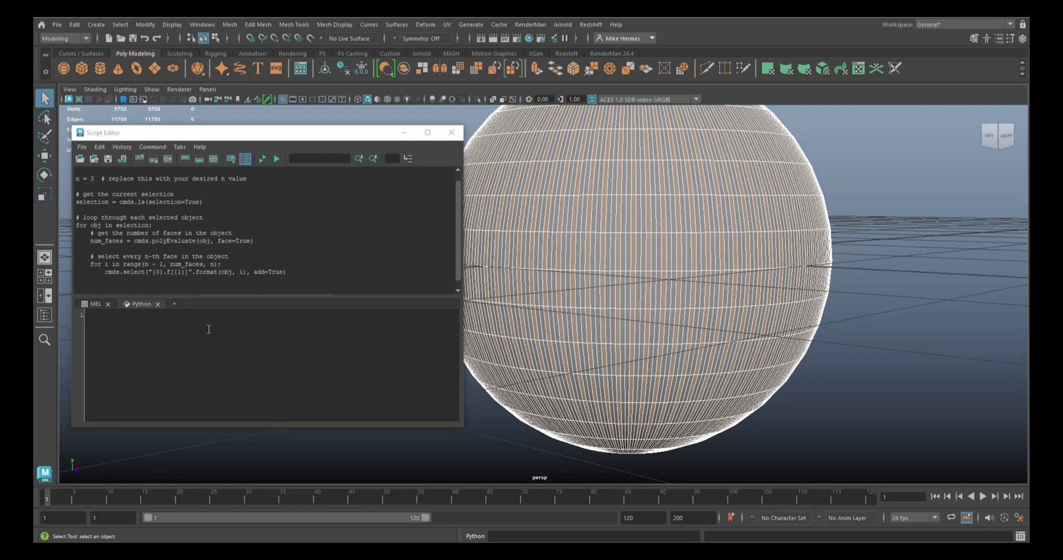
# Reselect the sphere as an object, repaste the script and change n = 3 to n = 5
pyautogui.moveTo(681, 223); pyautogui.dragTo(736, 207, button='right')
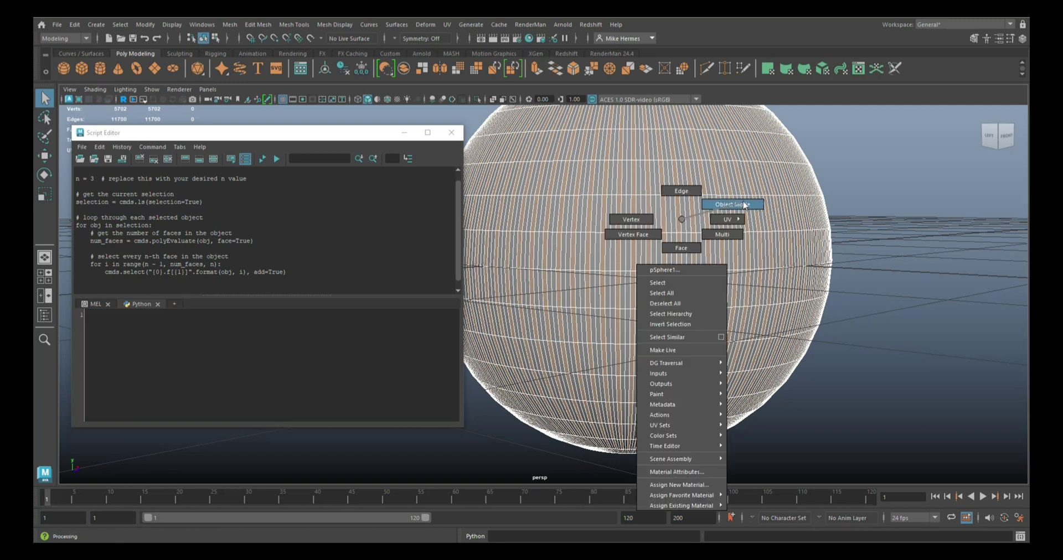
pyautogui.click(707, 271)
pyautogui.click(151, 331)
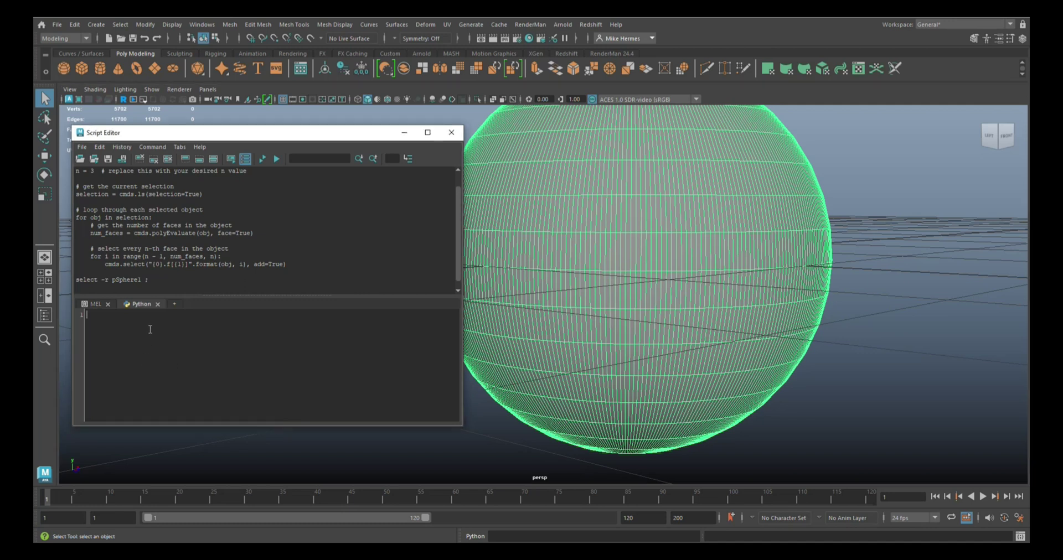
pyautogui.hotkey('ctrl', 'v')
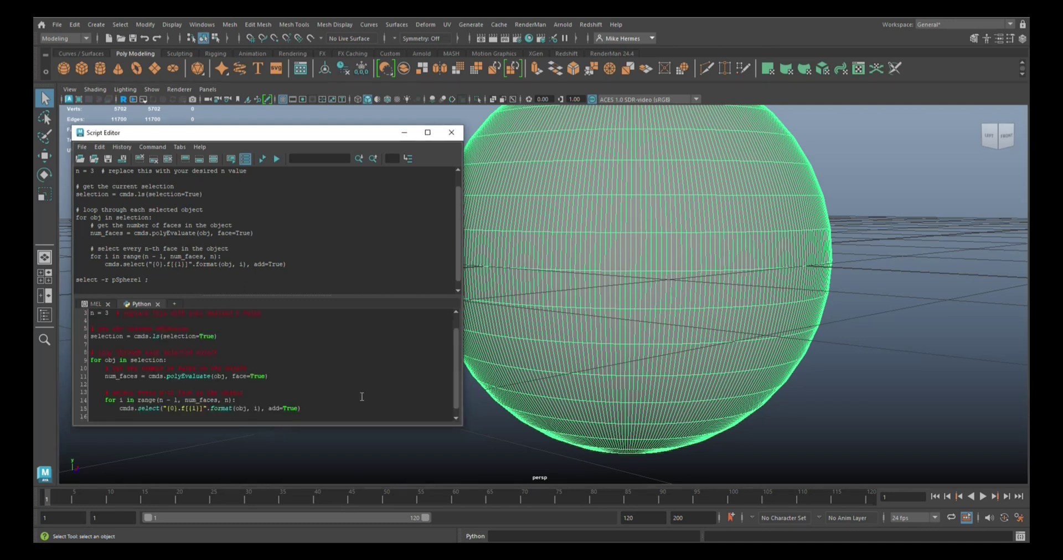
pyautogui.scroll(1, 362, 394)
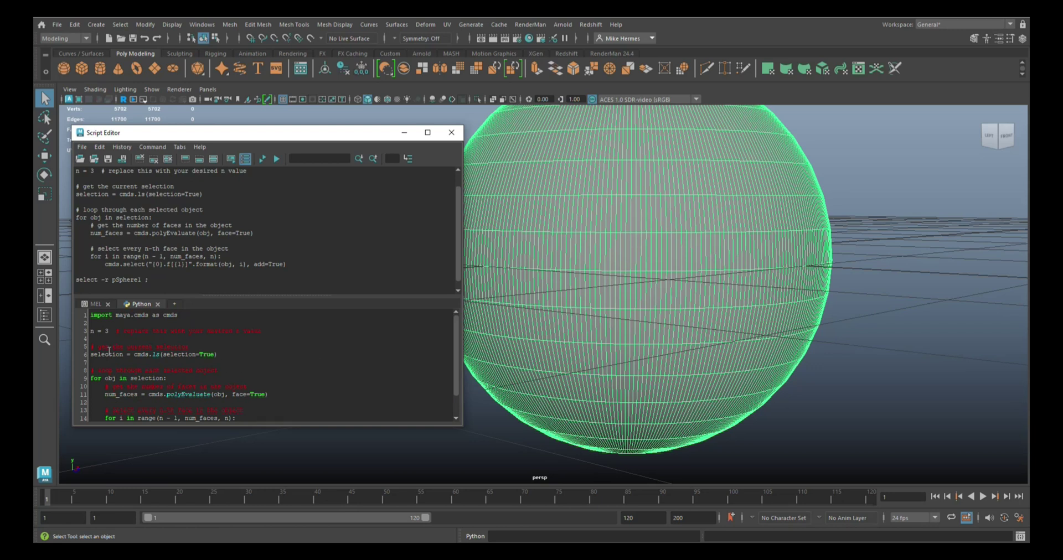
pyautogui.click(108, 331)
pyautogui.press('BackSpace')
pyautogui.write('5')
pyautogui.scroll(1, 333, 232)
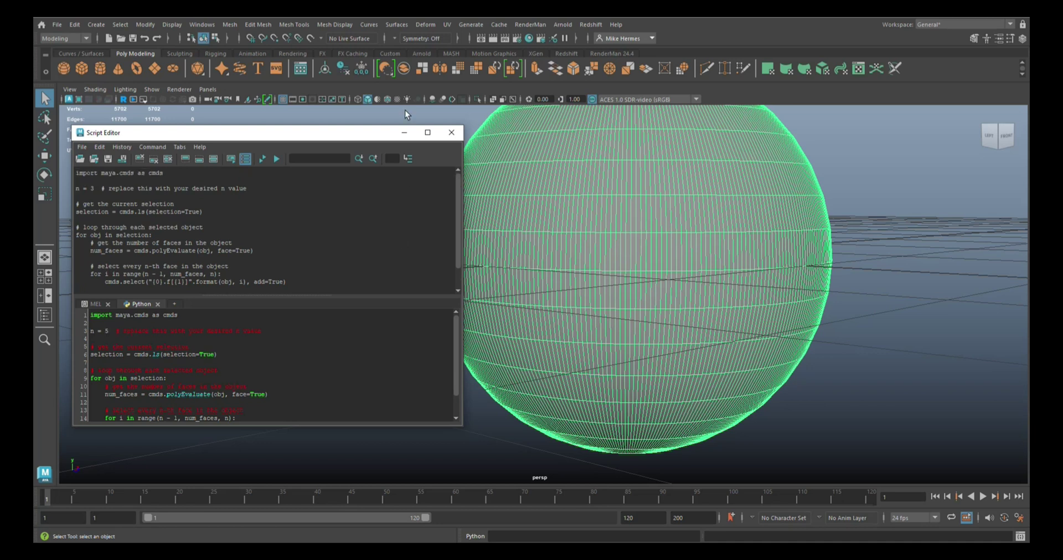
pyautogui.click(276, 159)
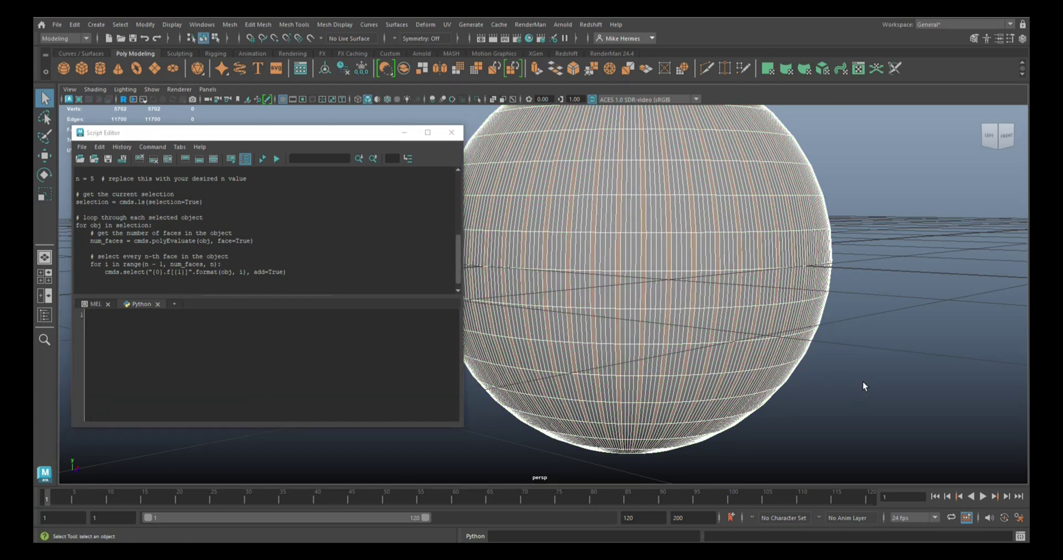
# Zoom and orbit around the sphere to inspect the every-fifth-face selection
pyautogui.scroll(3, 863, 386)
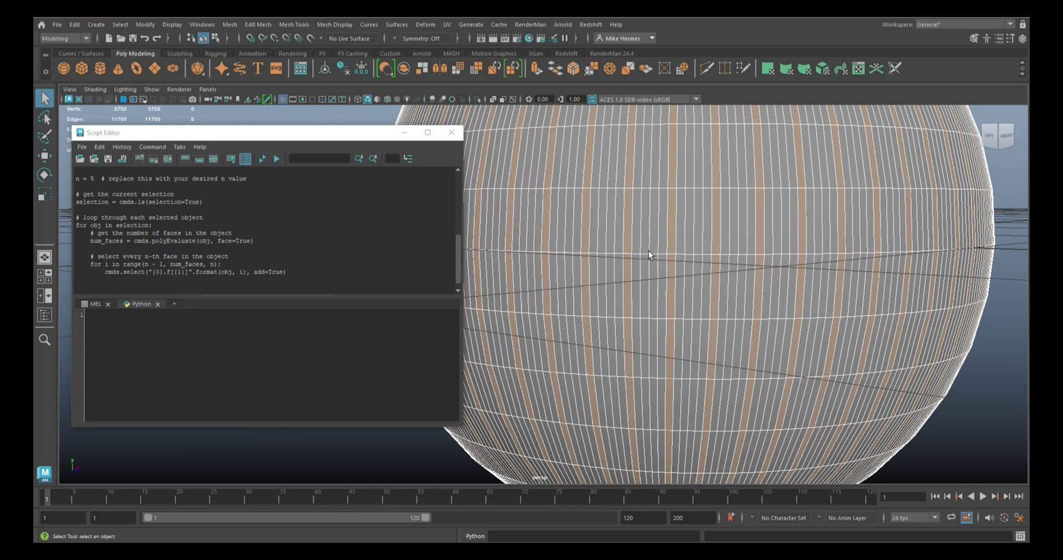
pyautogui.scroll(-3, 866, 345)
pyautogui.scroll(-2, 866, 346)
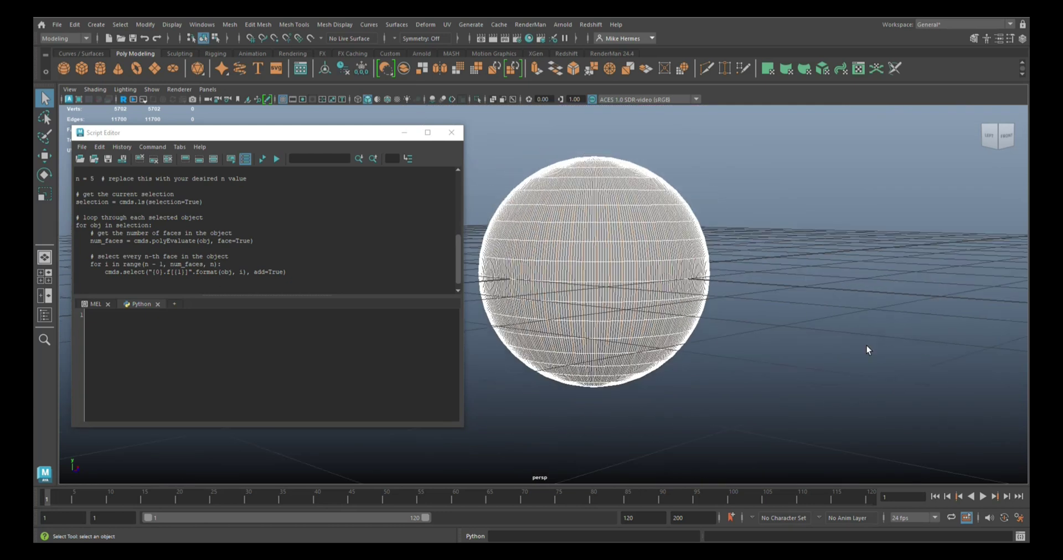
pyautogui.moveTo(836, 308)
pyautogui.keyDown('alt'); pyautogui.mouseDown()
pyautogui.moveTo(828, 357)
pyautogui.moveTo(833, 306)
pyautogui.moveTo(832, 322)
pyautogui.mouseUp(); pyautogui.keyUp('alt')
pyautogui.scroll(2, 811, 350)
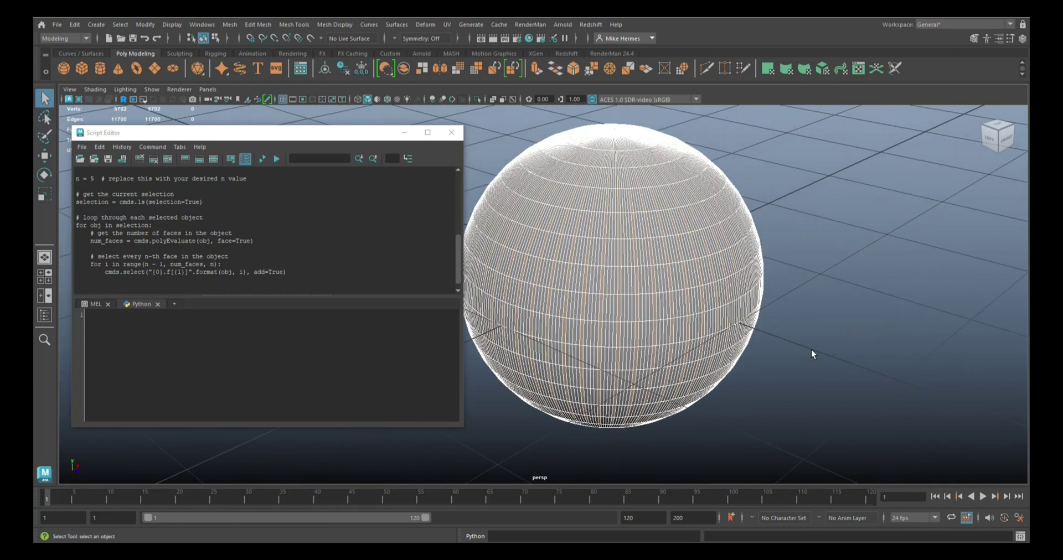